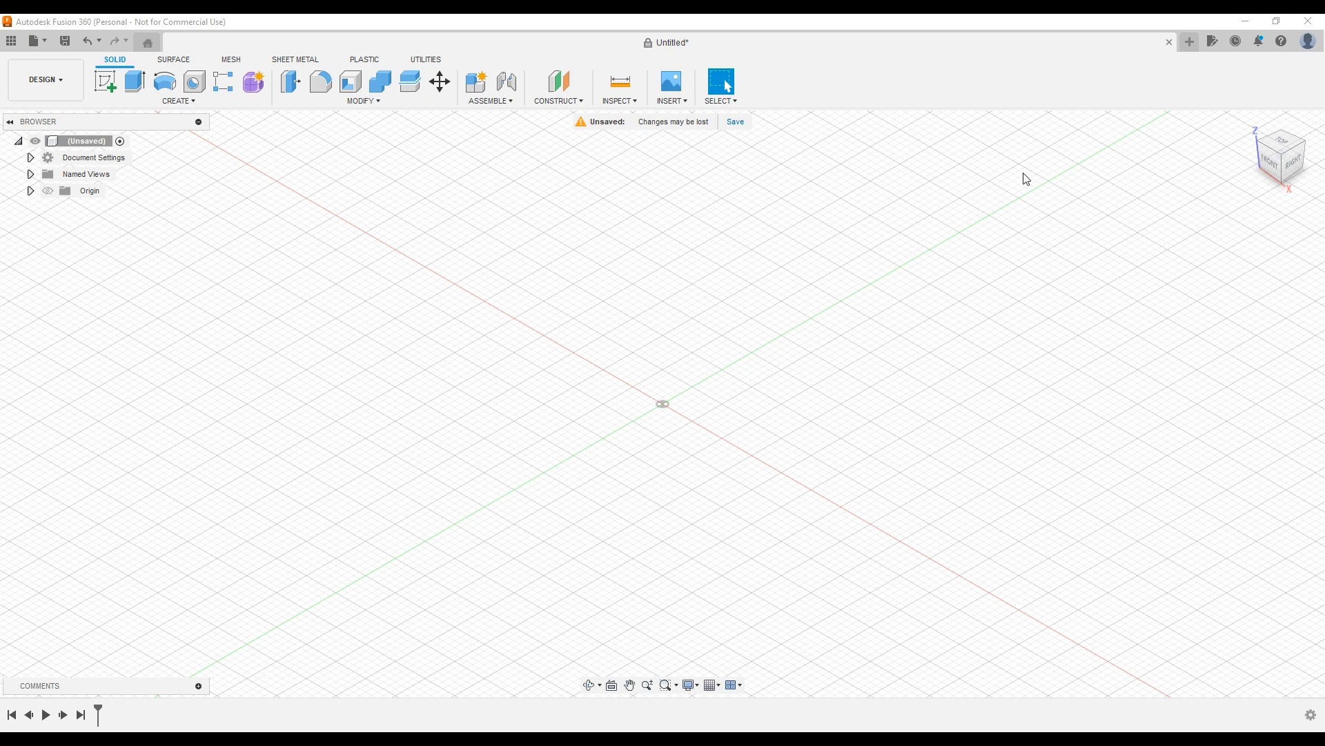
Open the application preferences and set the pan, zoom and orbit shortcuts to Solidworks.
left_click(1307, 46)
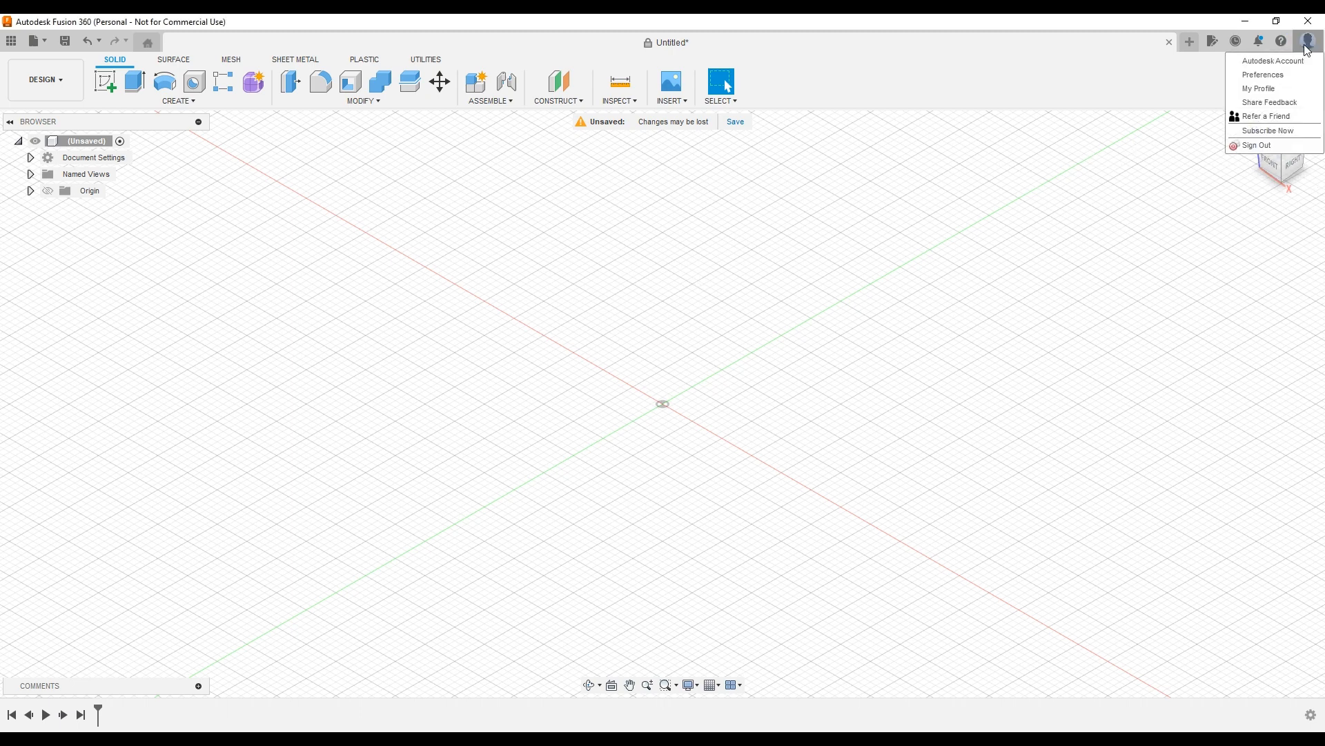
left_click(1263, 74)
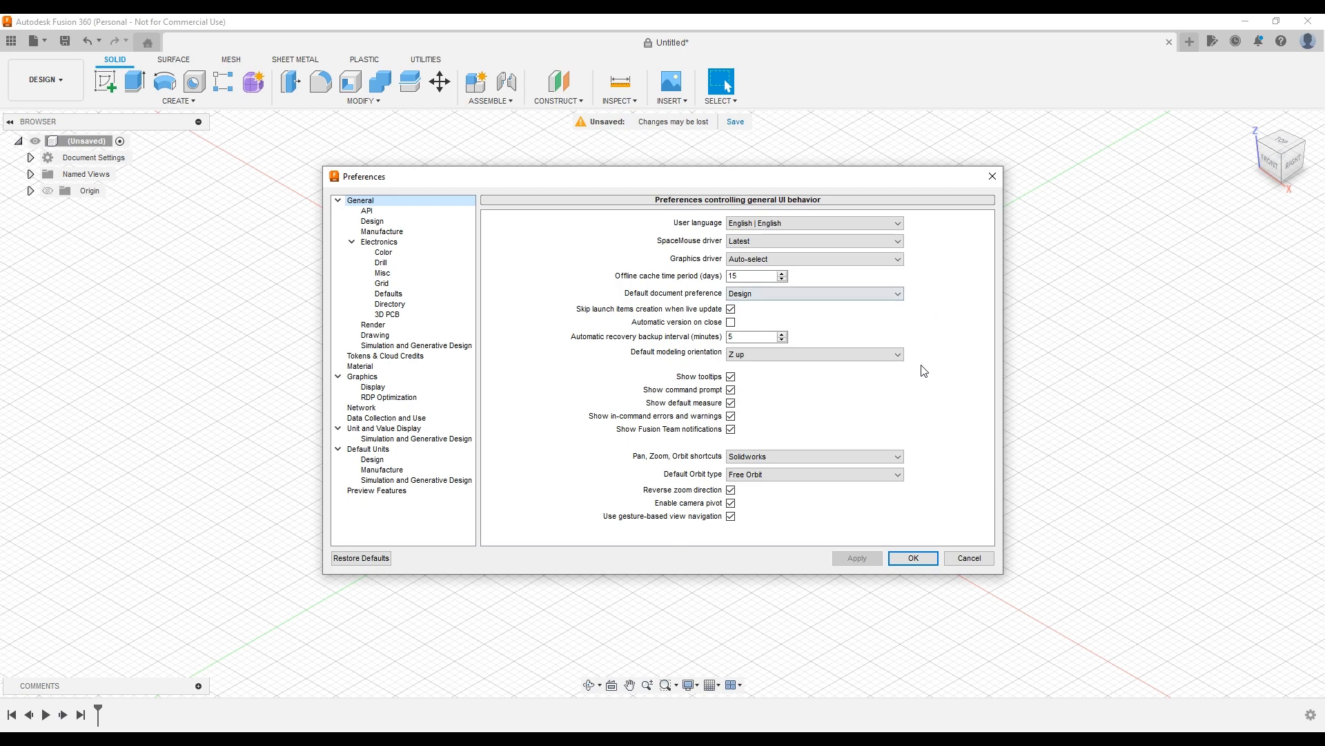
left_click(898, 457)
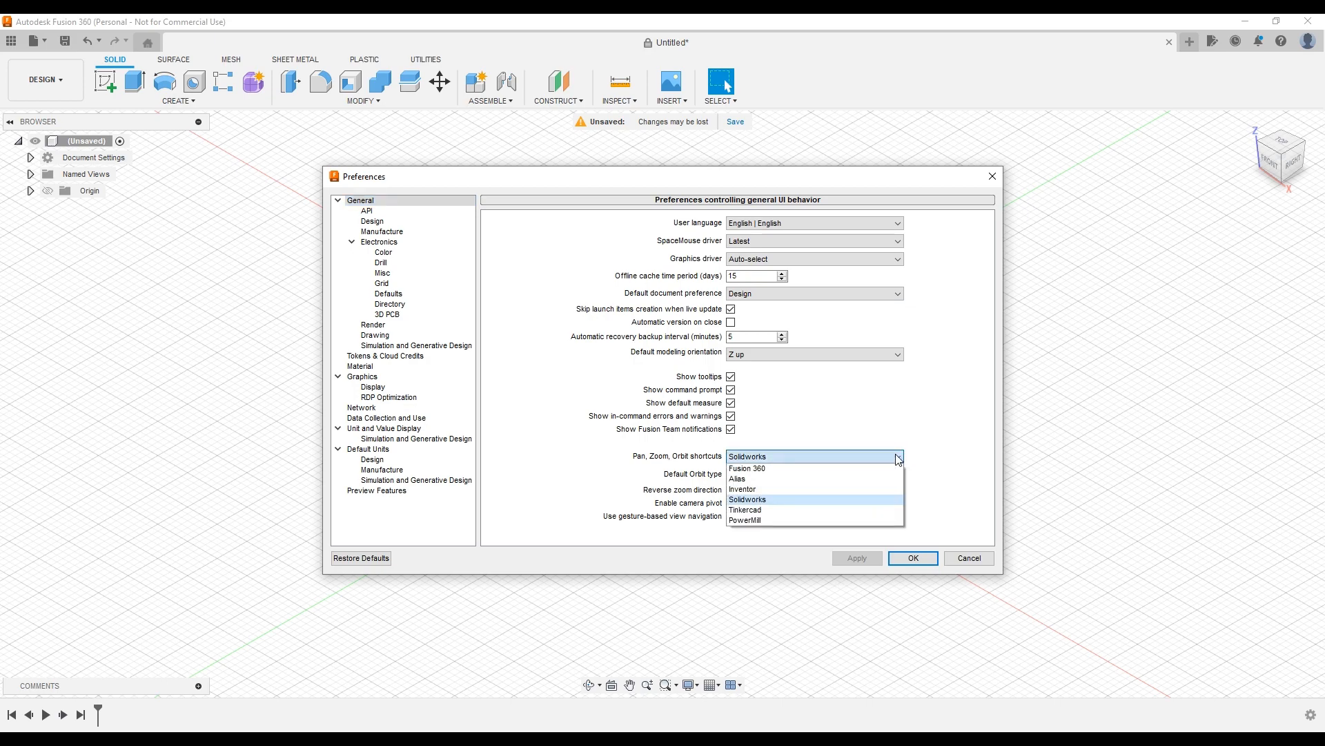
left_click(771, 500)
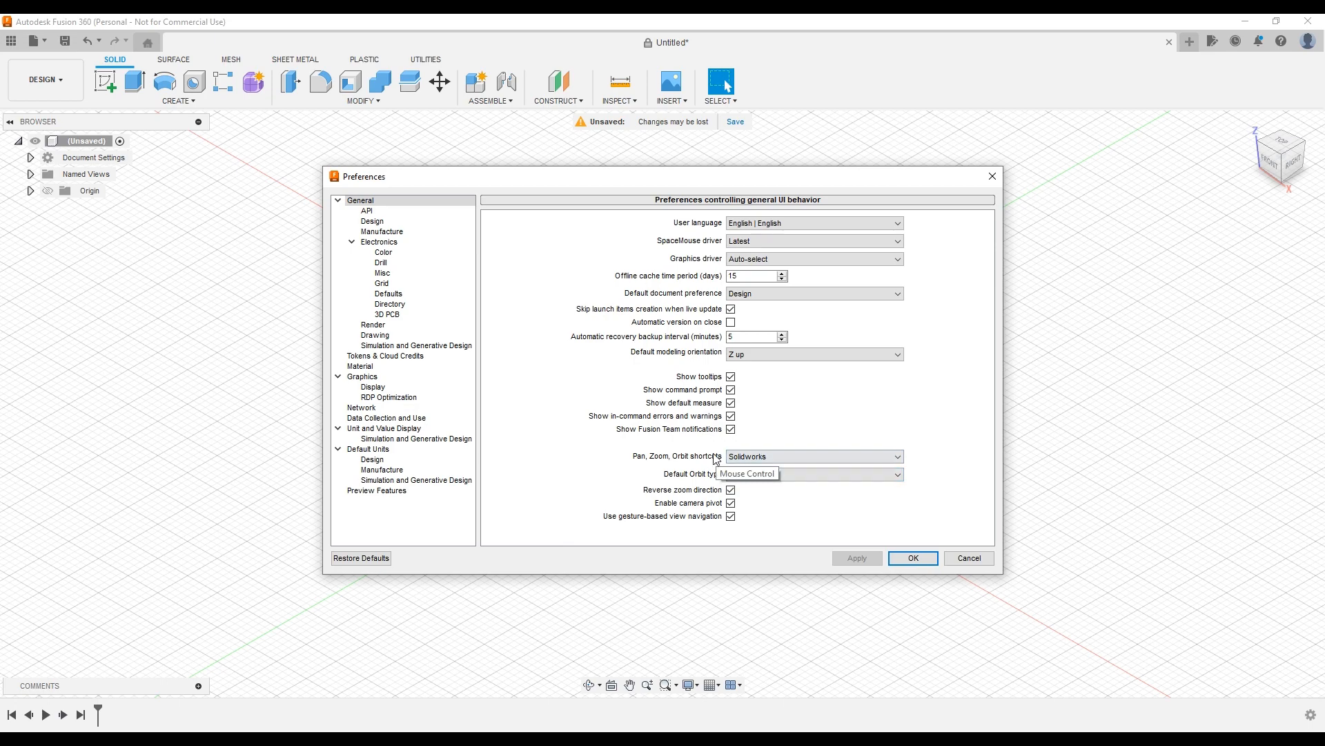
left_click(373, 211)
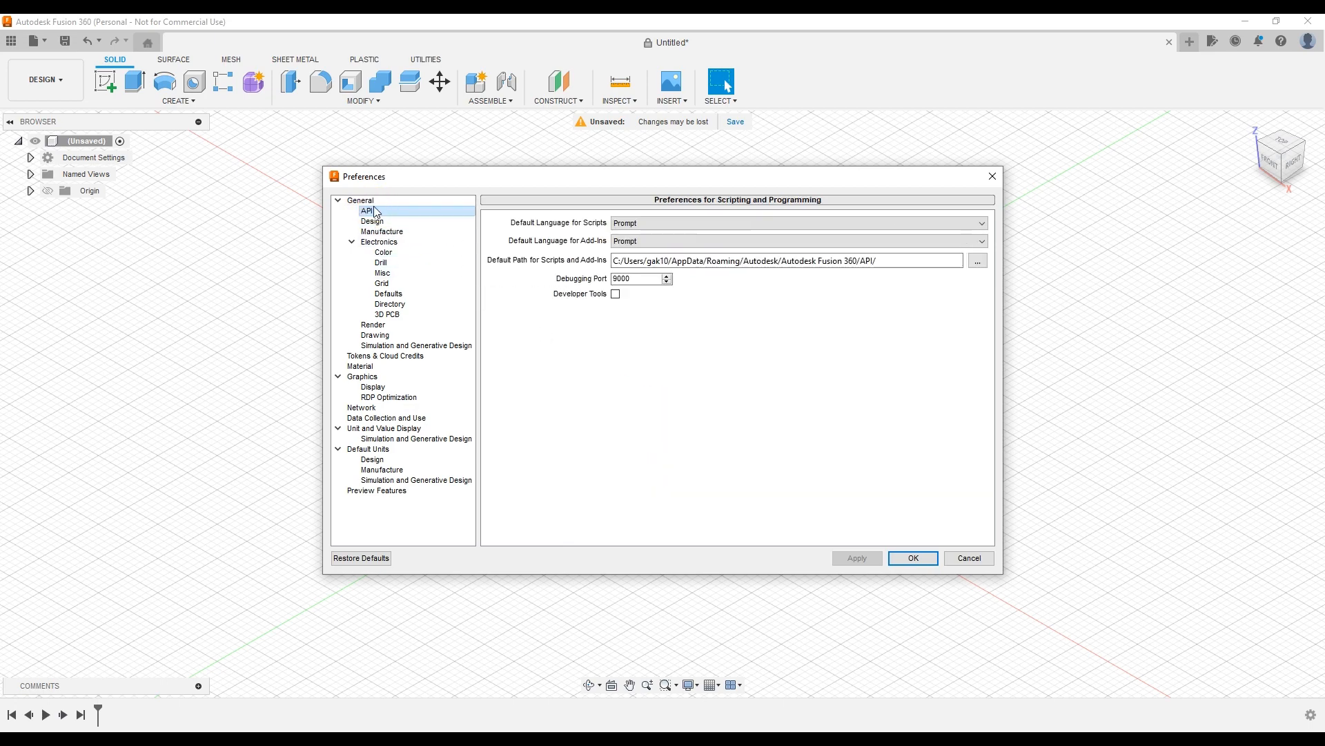
left_click(384, 222)
left_click(379, 211)
left_click(385, 232)
left_click(392, 243)
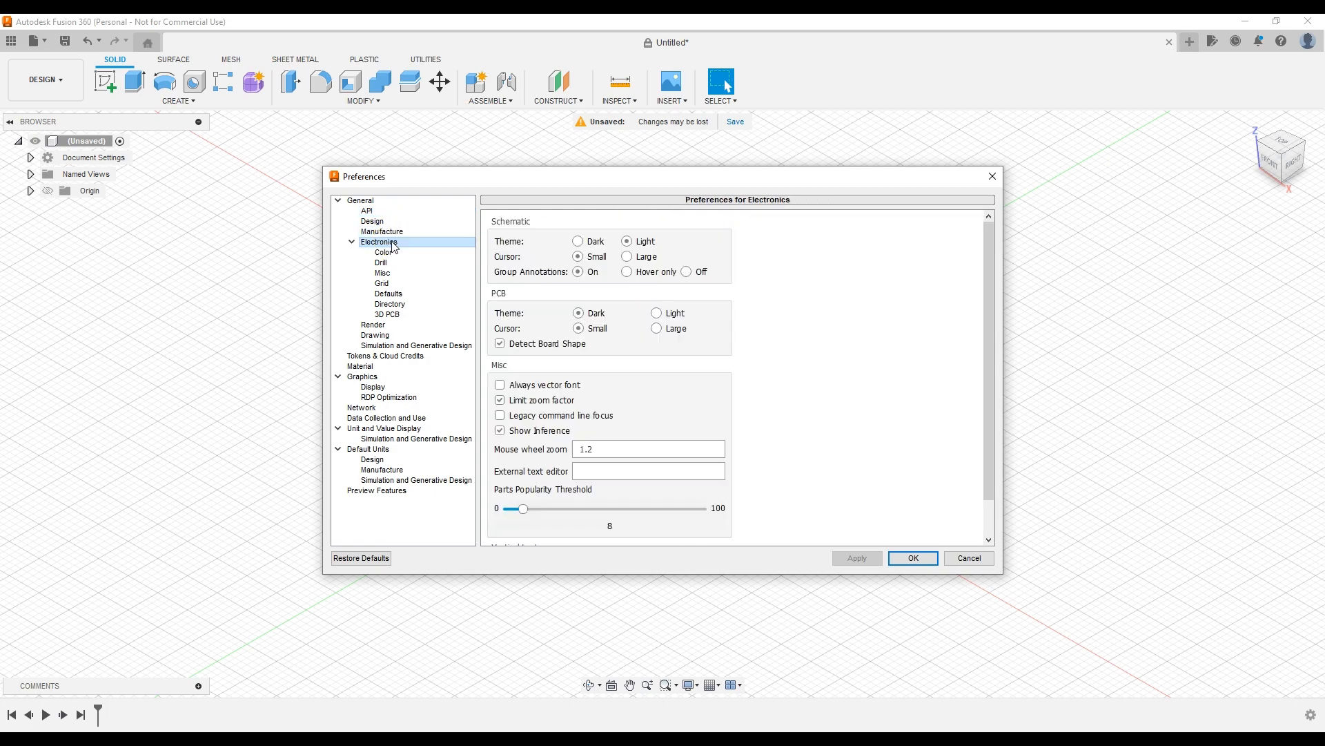
Set the transparency effect in the graphics preferences to Better Display and apply it.
left_click(379, 377)
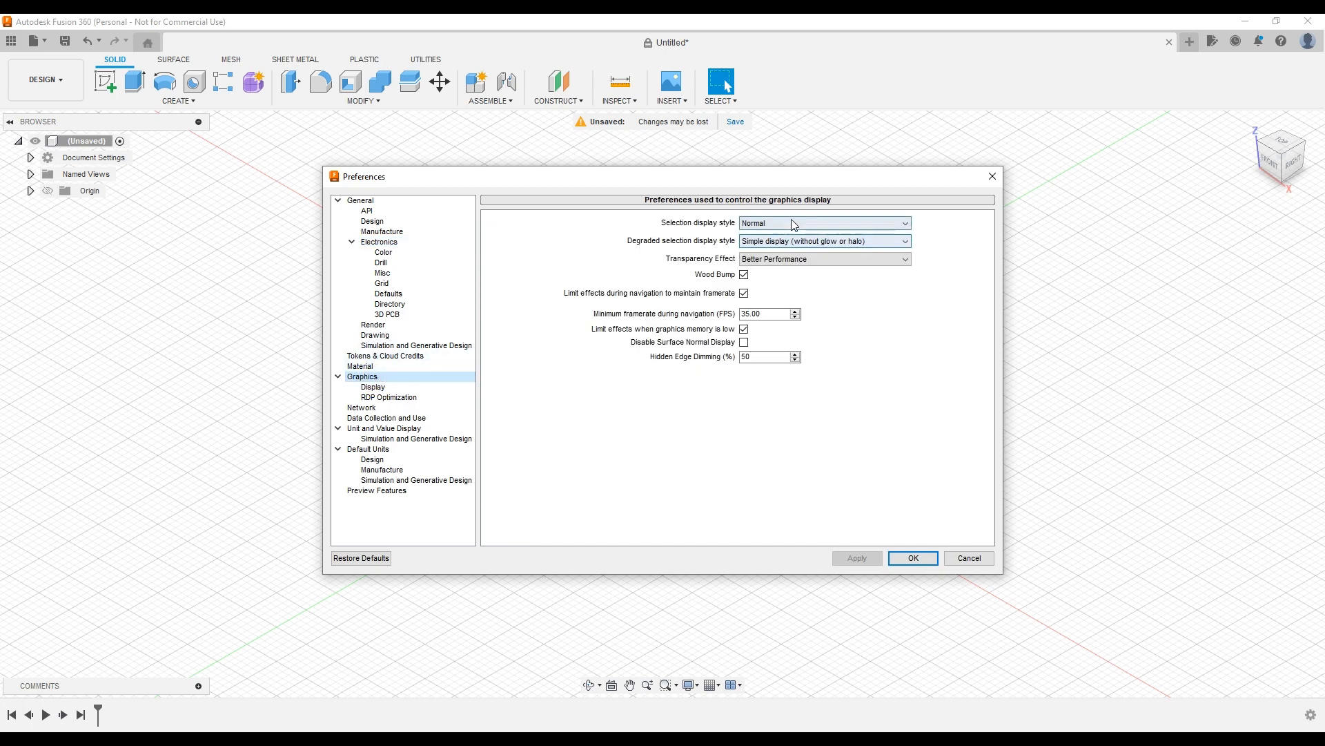
left_click(811, 260)
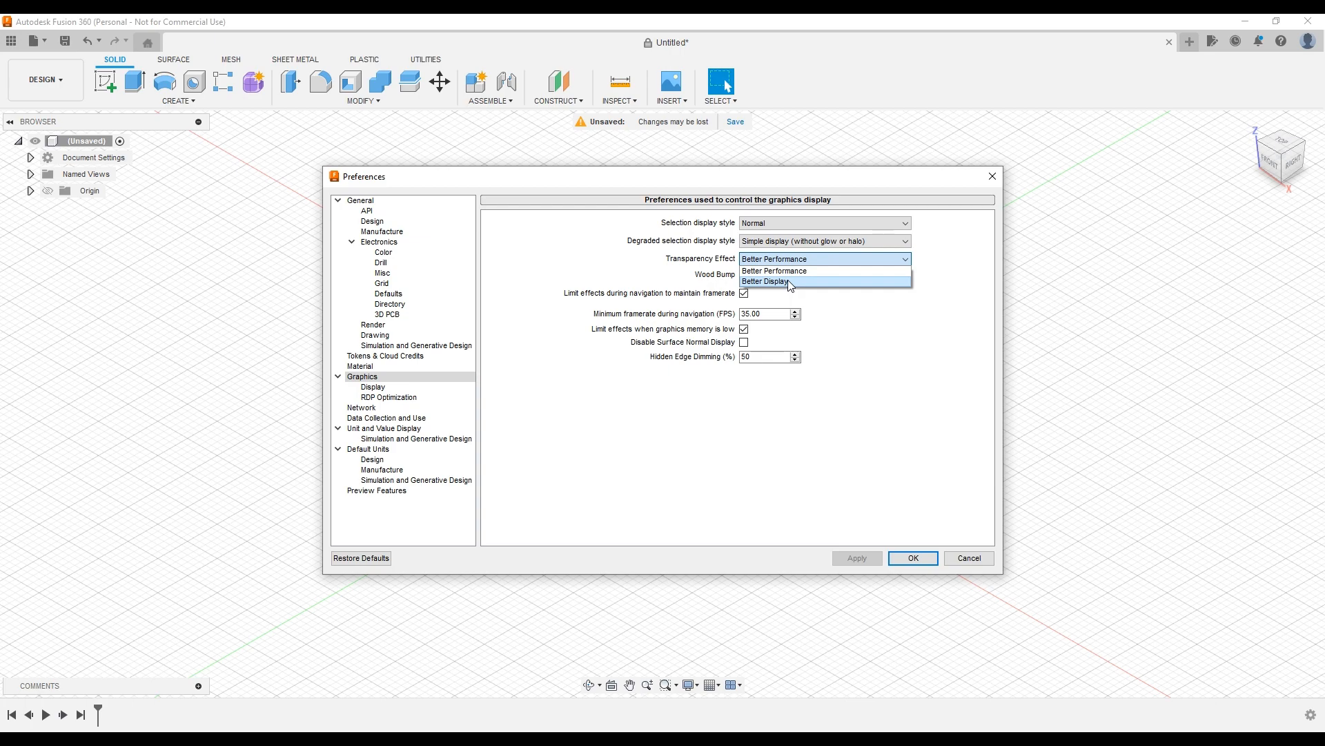
left_click(787, 281)
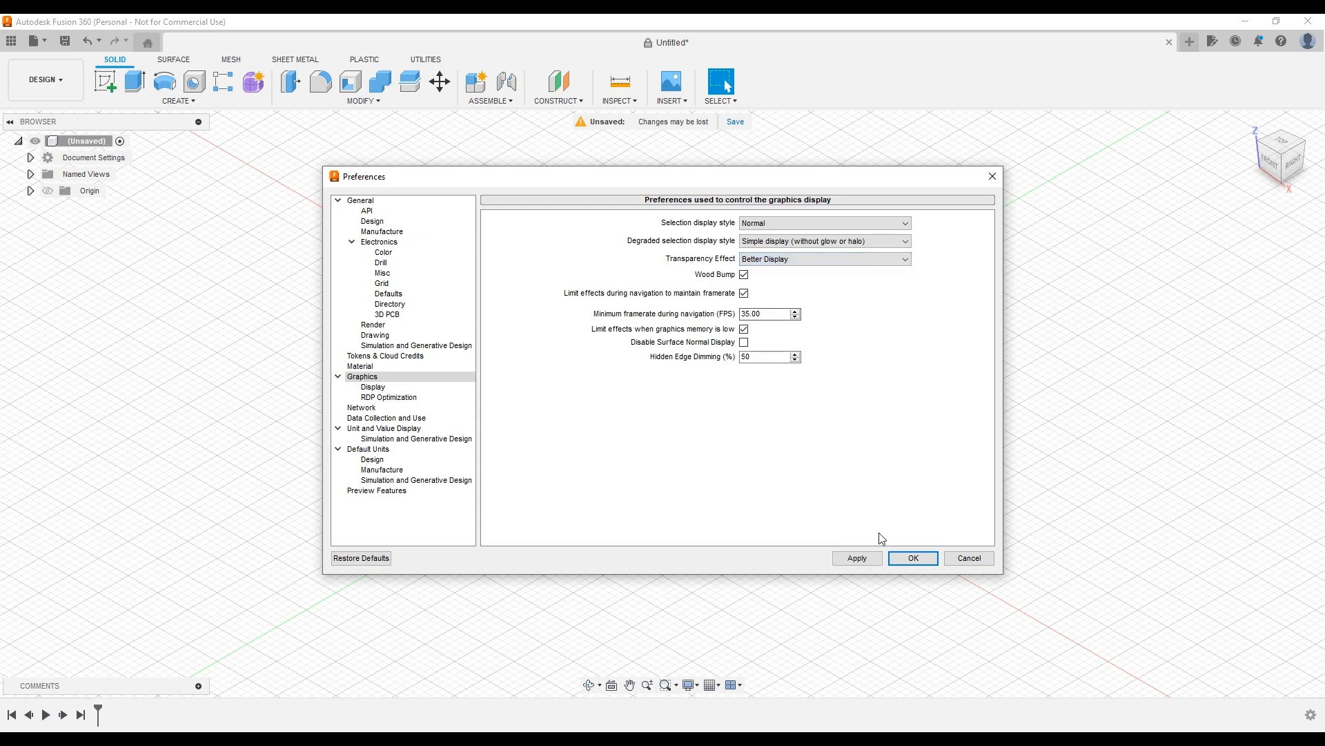
left_click(868, 558)
In the unit and value display preferences, set general precision to 0.1234 and the foot and inch format to Decimal (e.g. 1.5 in).
left_click(378, 200)
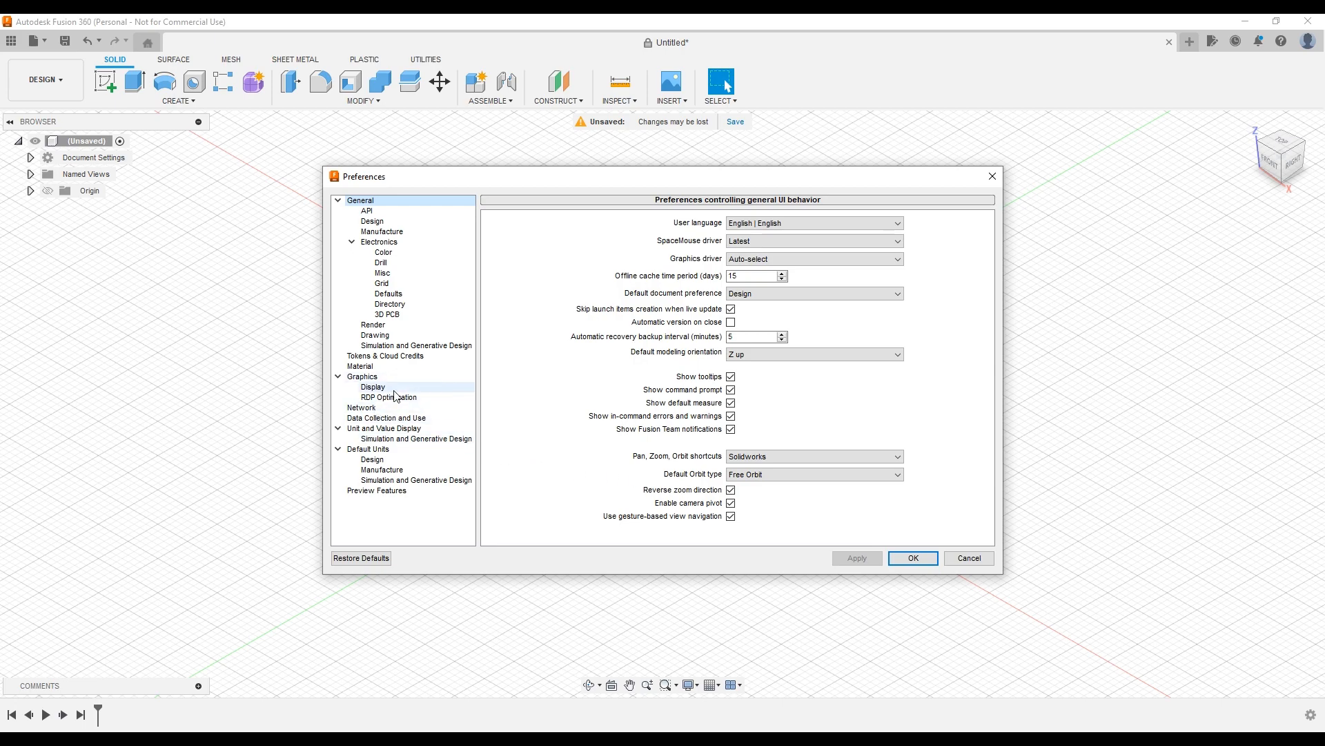
left_click(406, 427)
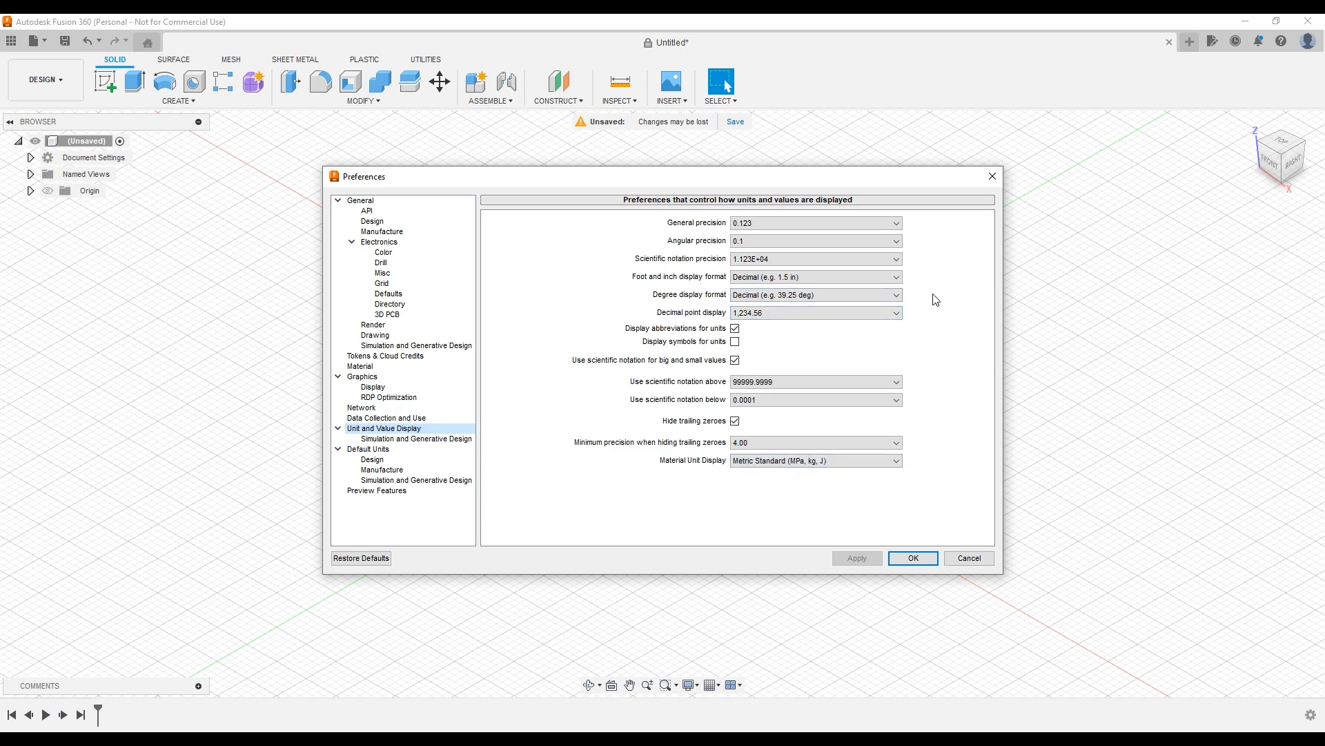
left_click(851, 224)
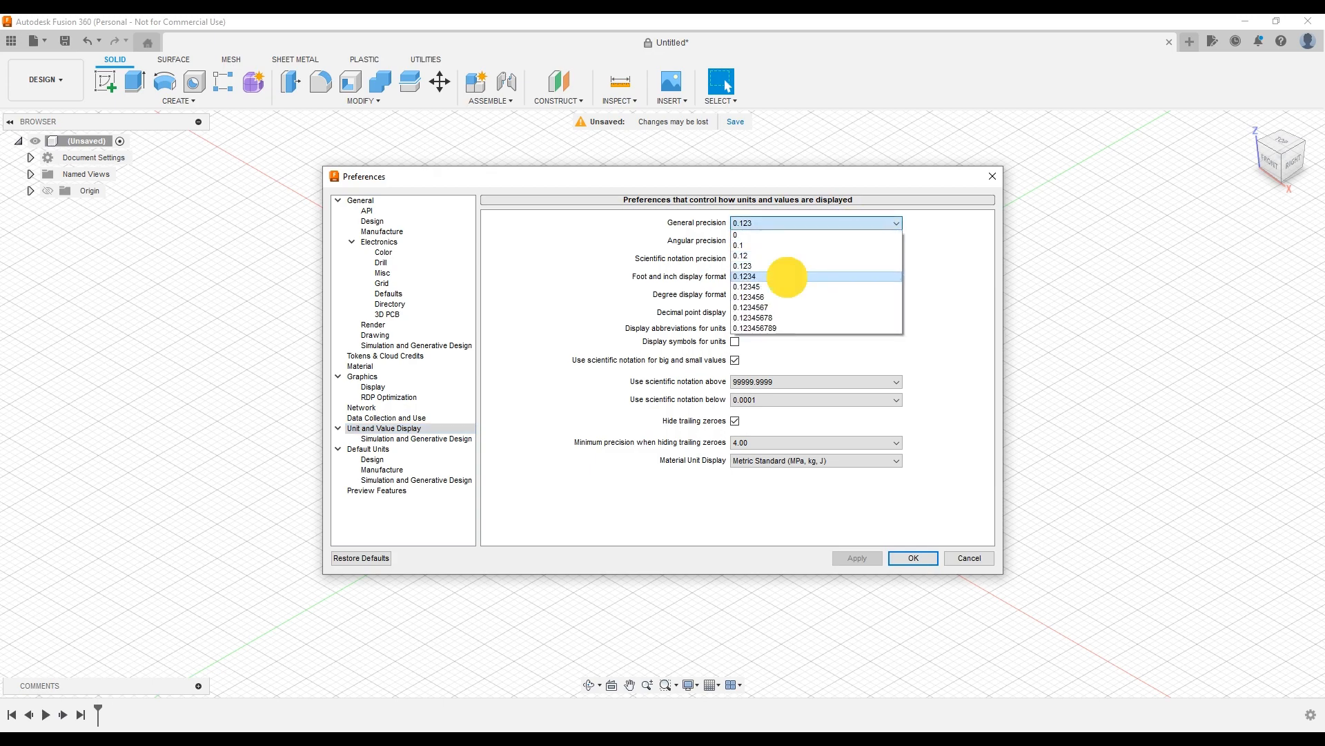
left_click(788, 277)
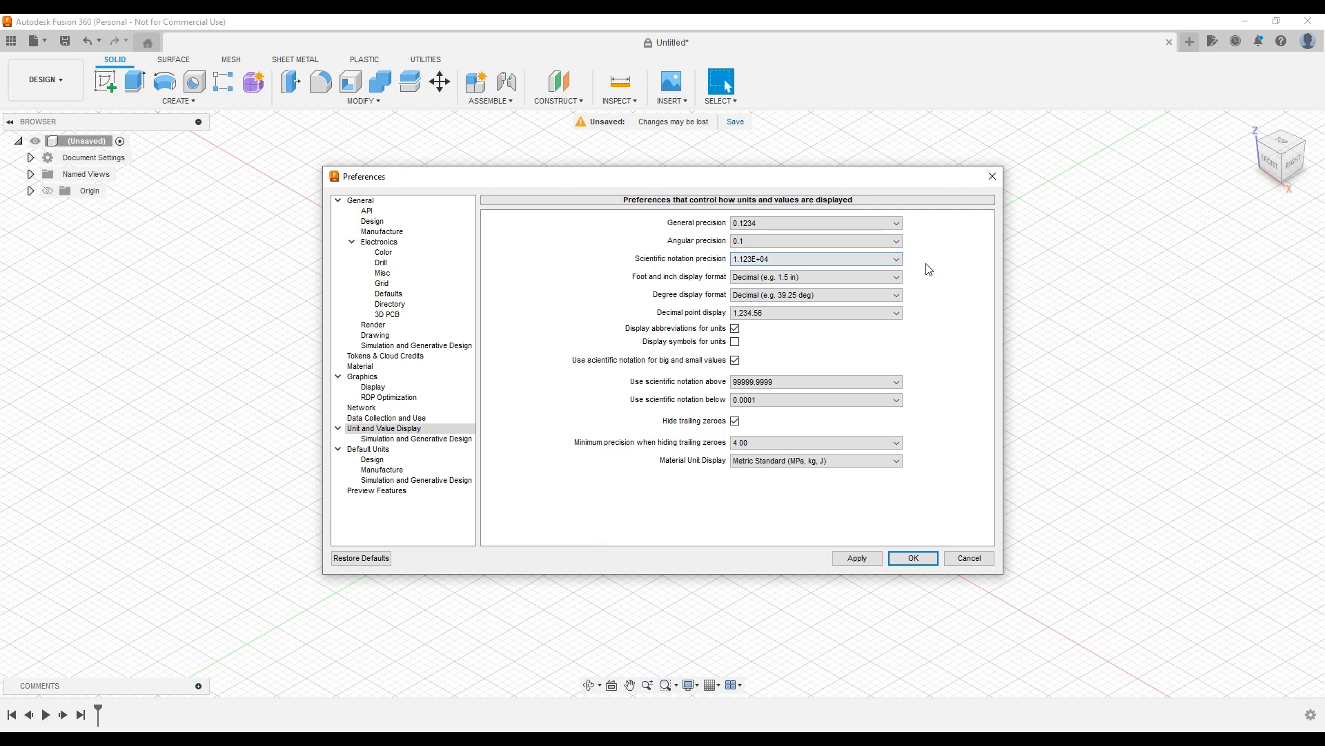
left_click(887, 282)
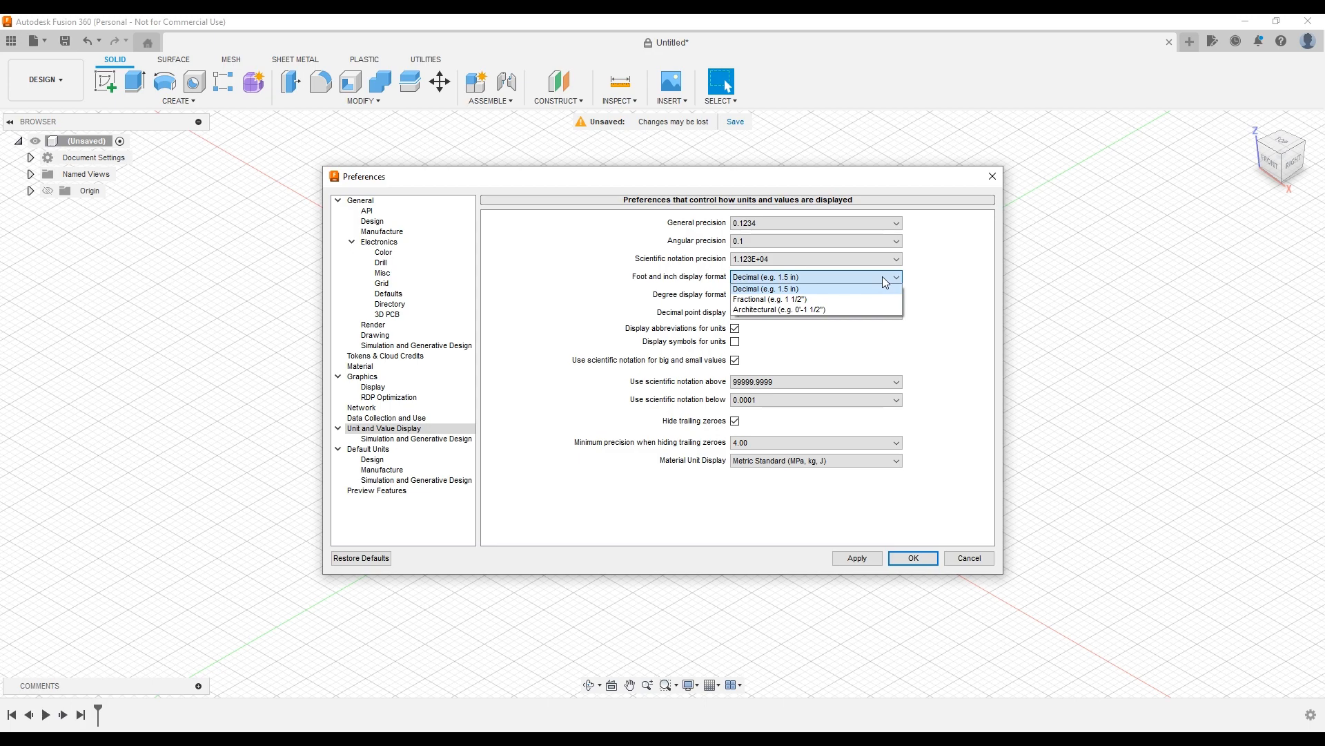
left_click(828, 288)
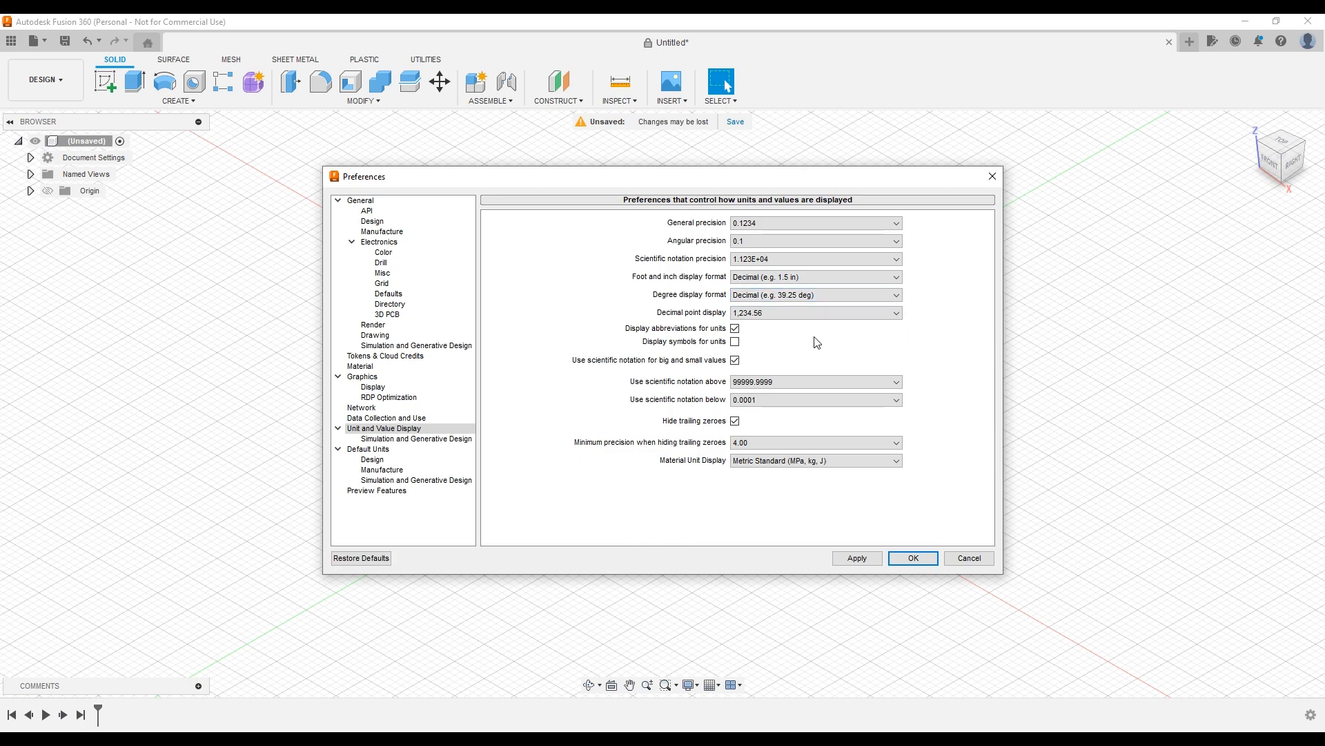
Set the material unit display to English (in, lbmass, psi) and apply the preference.
left_click(735, 341)
left_click(772, 461)
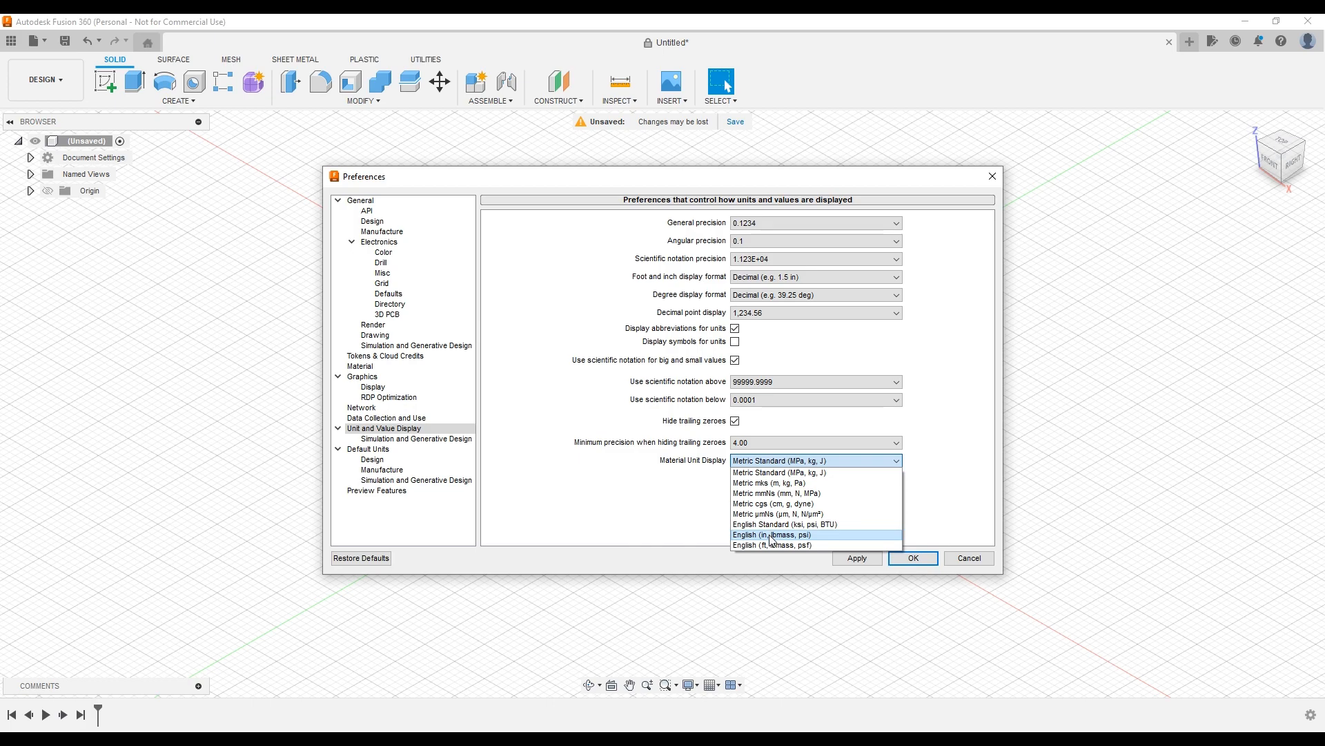
left_click(819, 538)
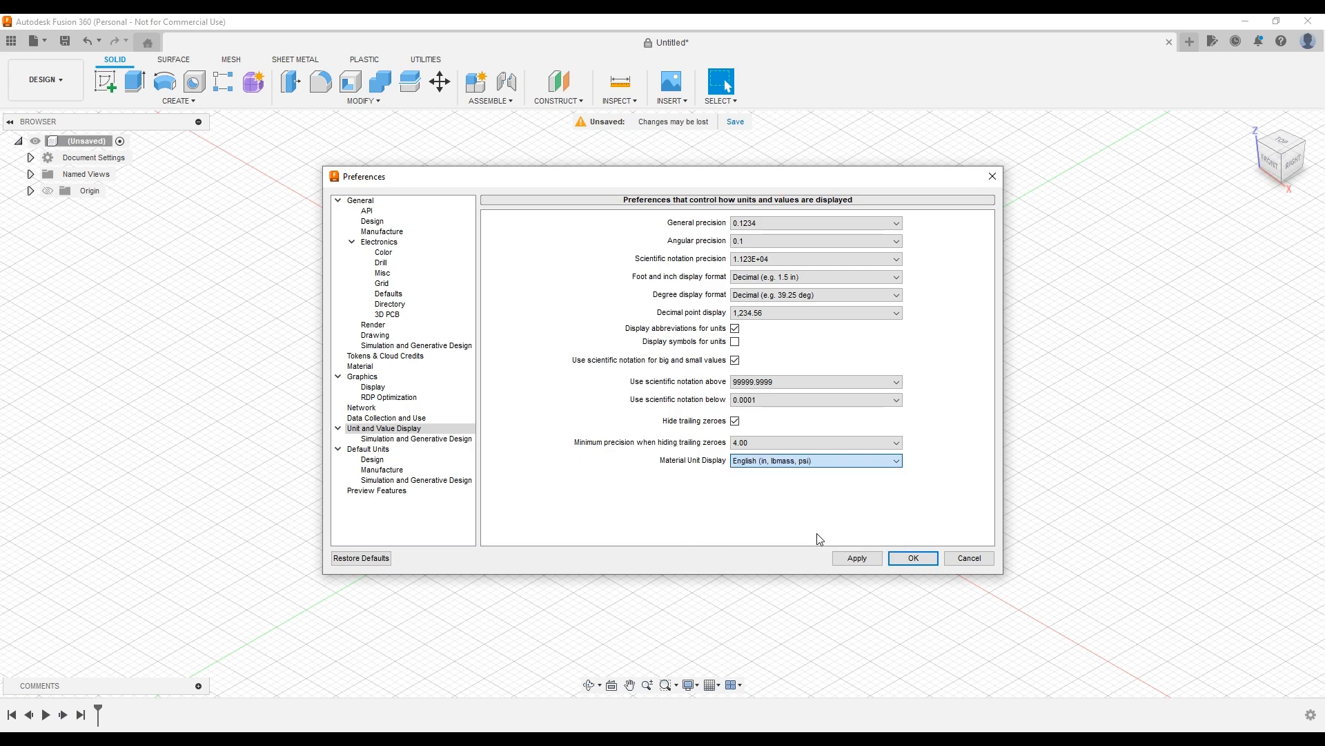
left_click(851, 556)
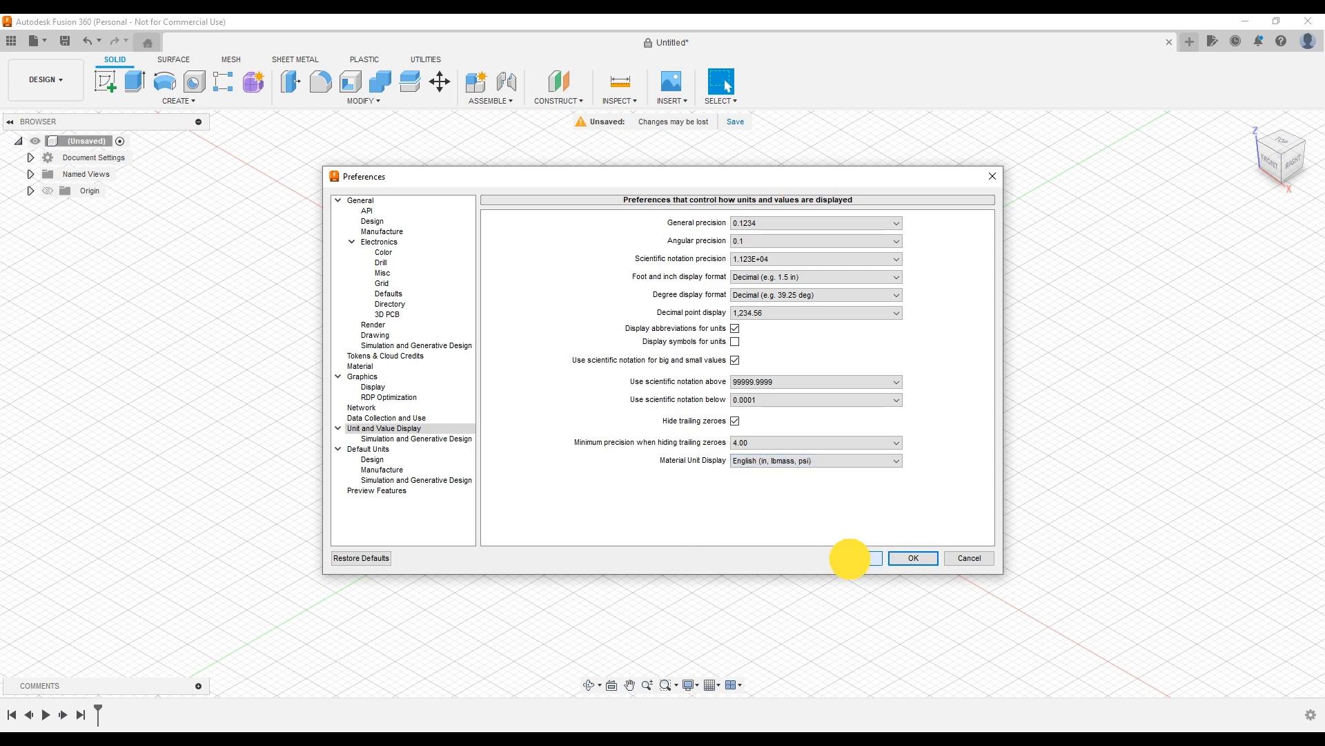
Review the simulation value display, default units and general preferences, and accept the preferences.
left_click(398, 440)
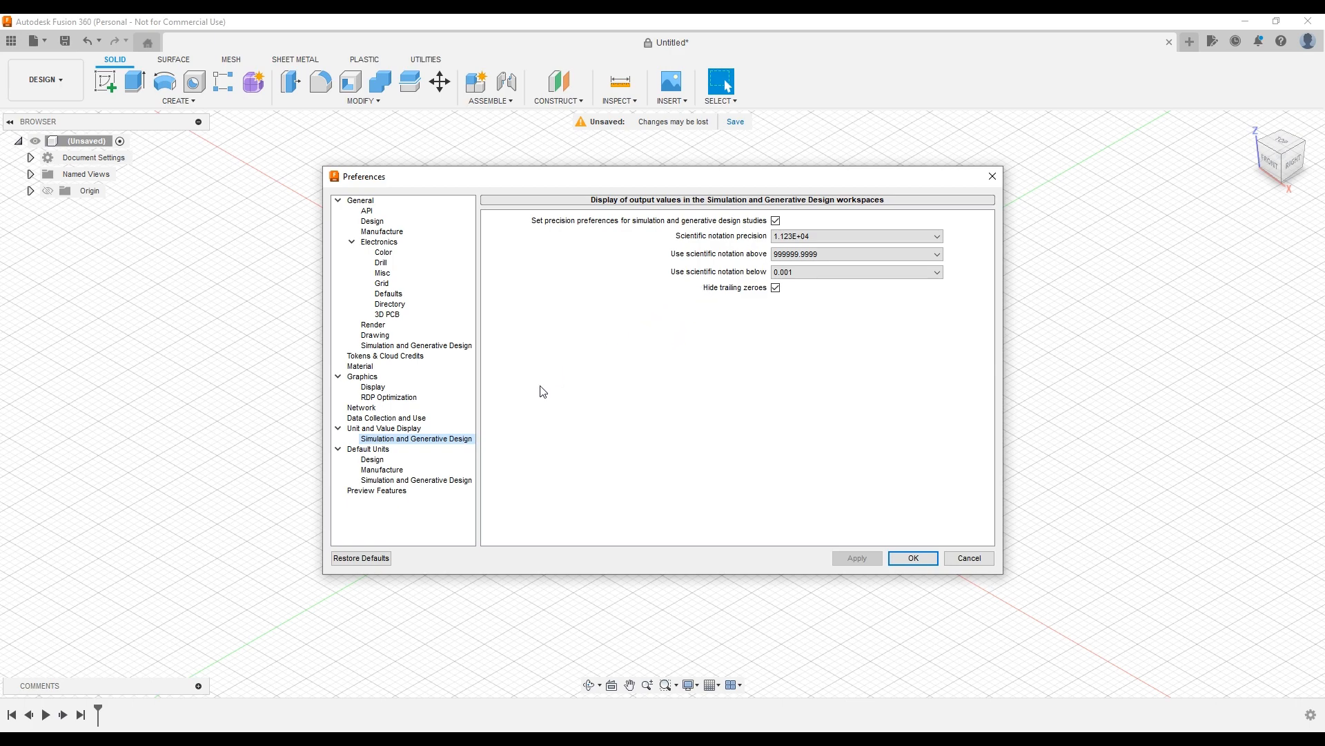
left_click(399, 483)
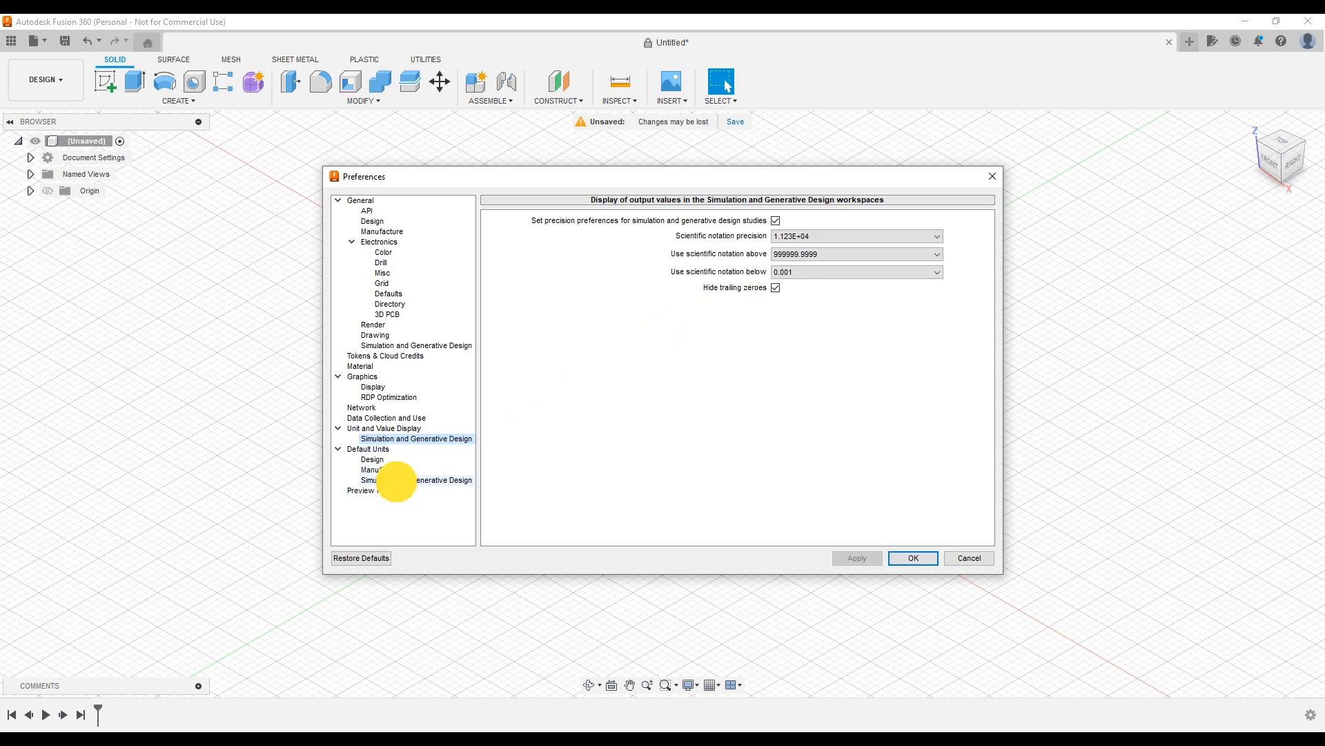
left_click(405, 471)
left_click(412, 460)
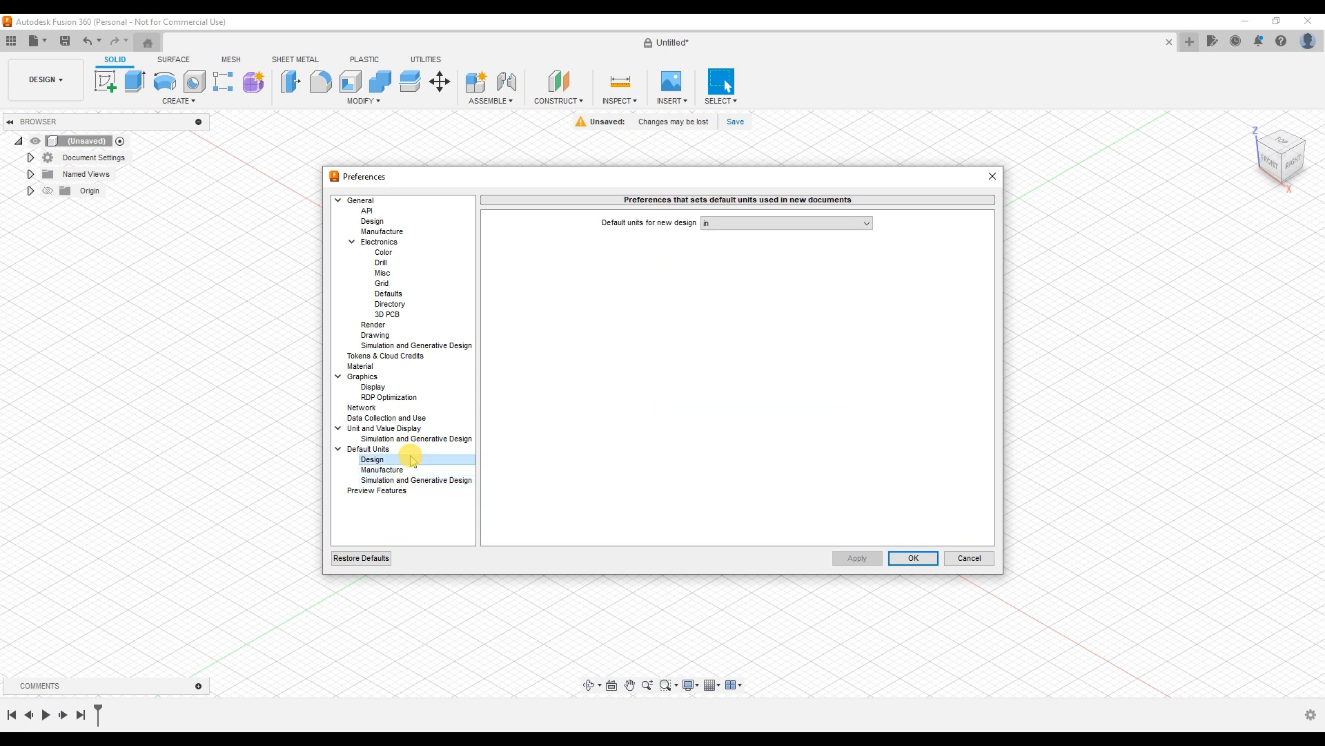
left_click(409, 203)
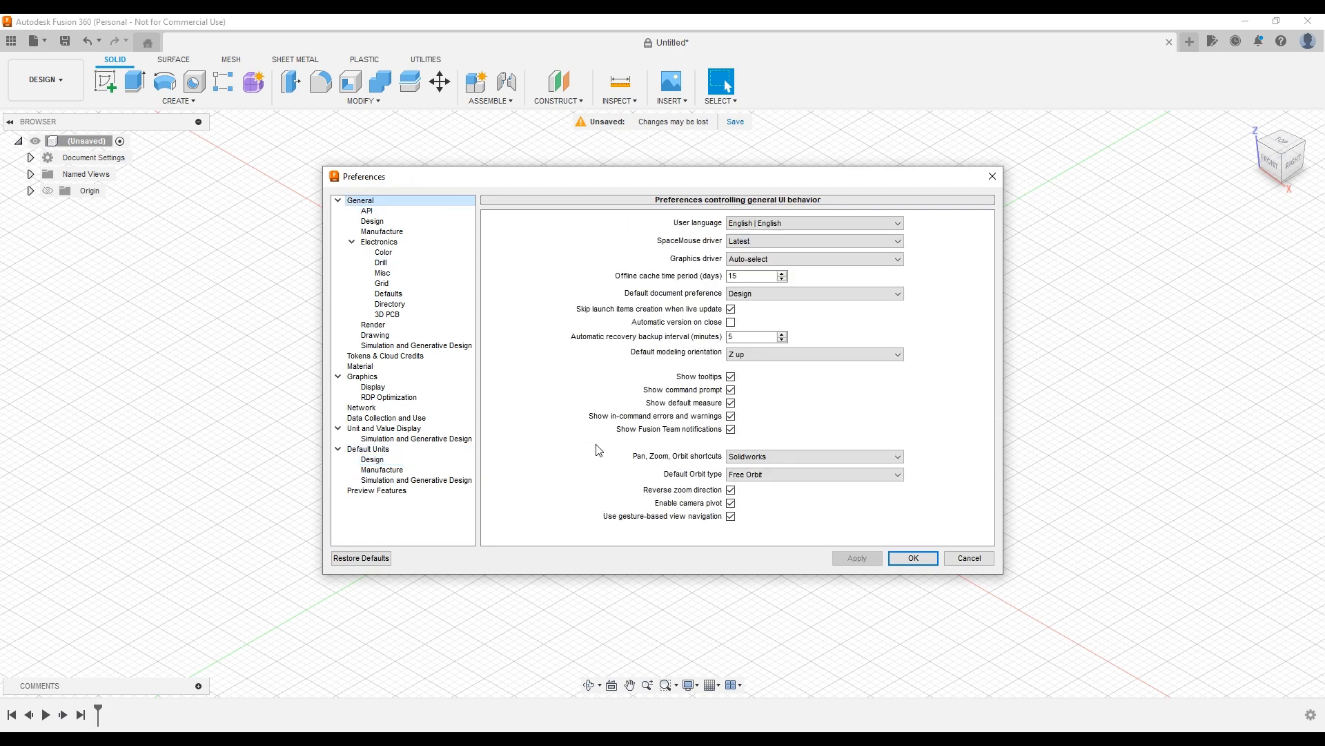
left_click(912, 558)
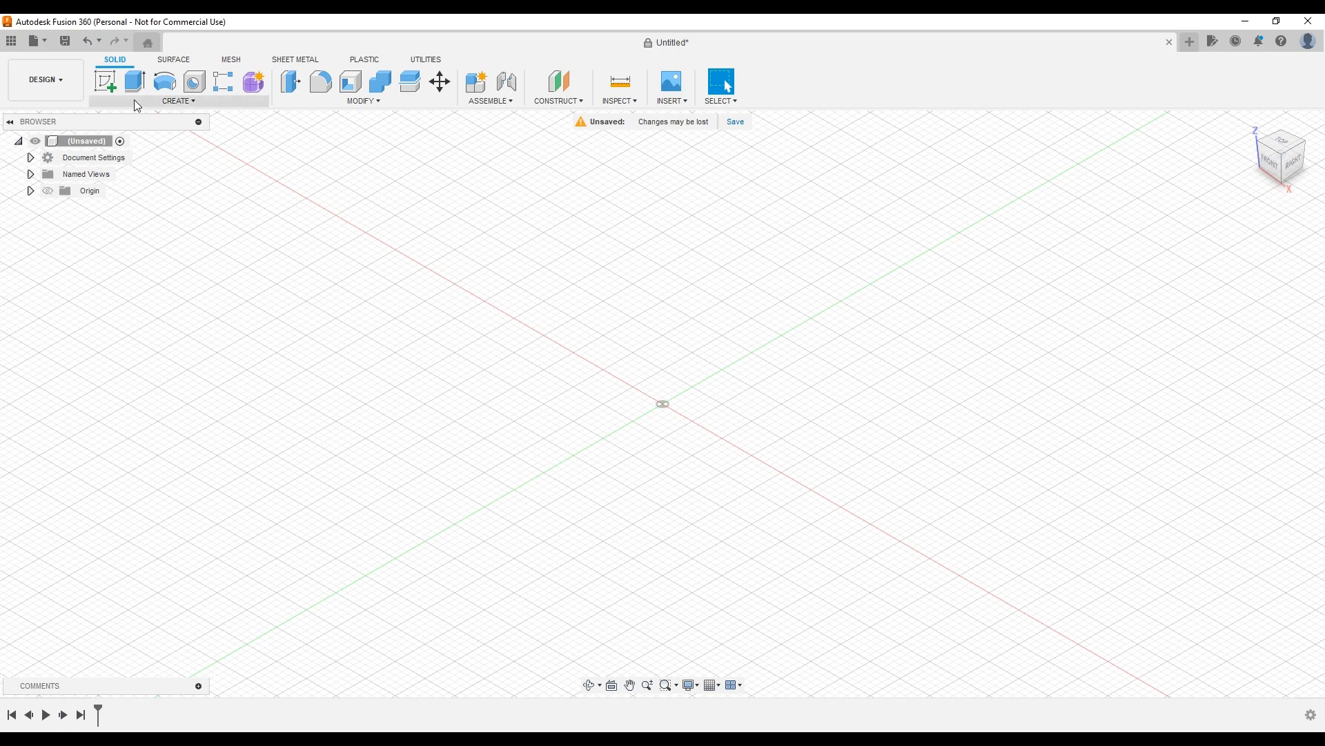
Test orbiting and panning around the empty workspace and restore the home view.
mouse_move(603, 424)
middle_mouse_down("shift")
mouse_move(607, 364)
mouse_move(525, 381)
mouse_move(588, 389)
middle_mouse_up("shift")
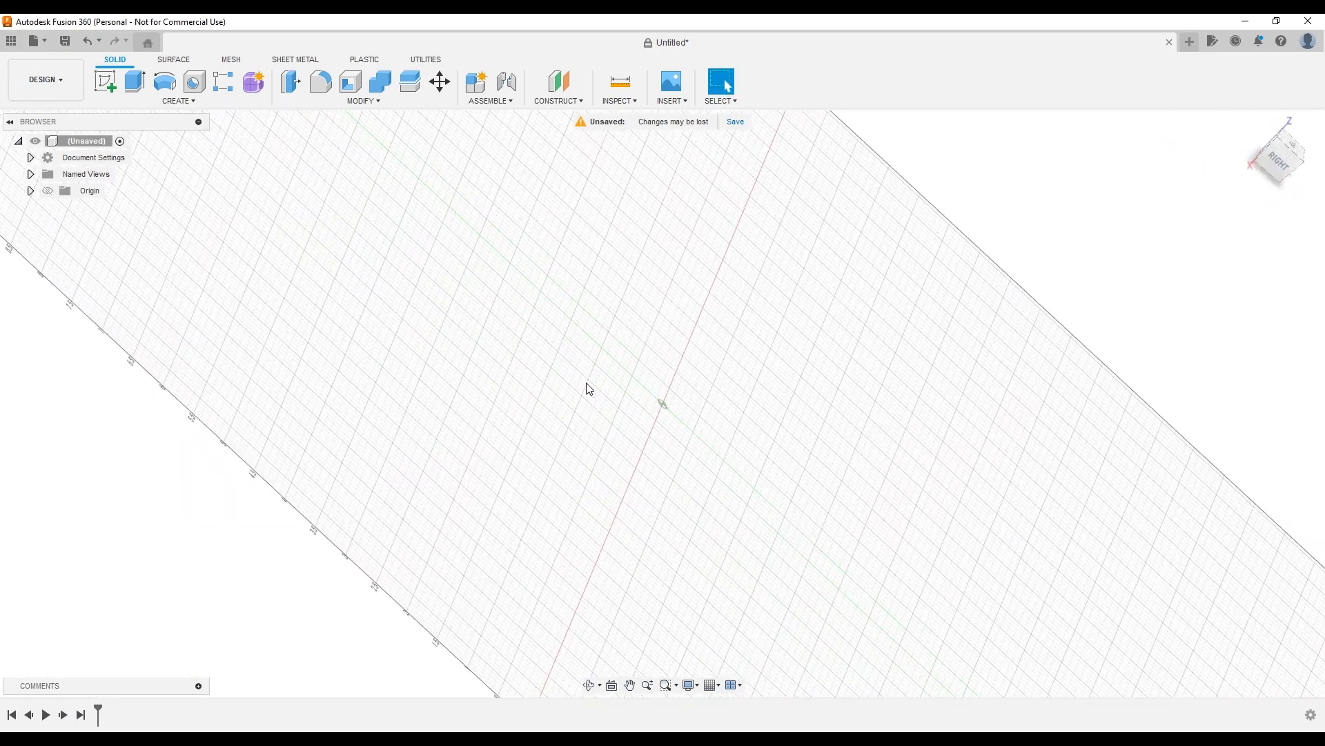
mouse_move(773, 449)
middle_mouse_down("shift")
mouse_move(787, 476)
mouse_move(861, 485)
mouse_move(946, 449)
mouse_move(1056, 457)
mouse_move(1015, 495)
mouse_move(817, 500)
mouse_move(769, 479)
mouse_move(760, 520)
mouse_move(784, 465)
mouse_move(710, 361)
middle_mouse_up("shift")
mouse_move(609, 290)
middle_mouse_down("shift")
mouse_move(661, 385)
mouse_move(665, 428)
middle_mouse_up("shift")
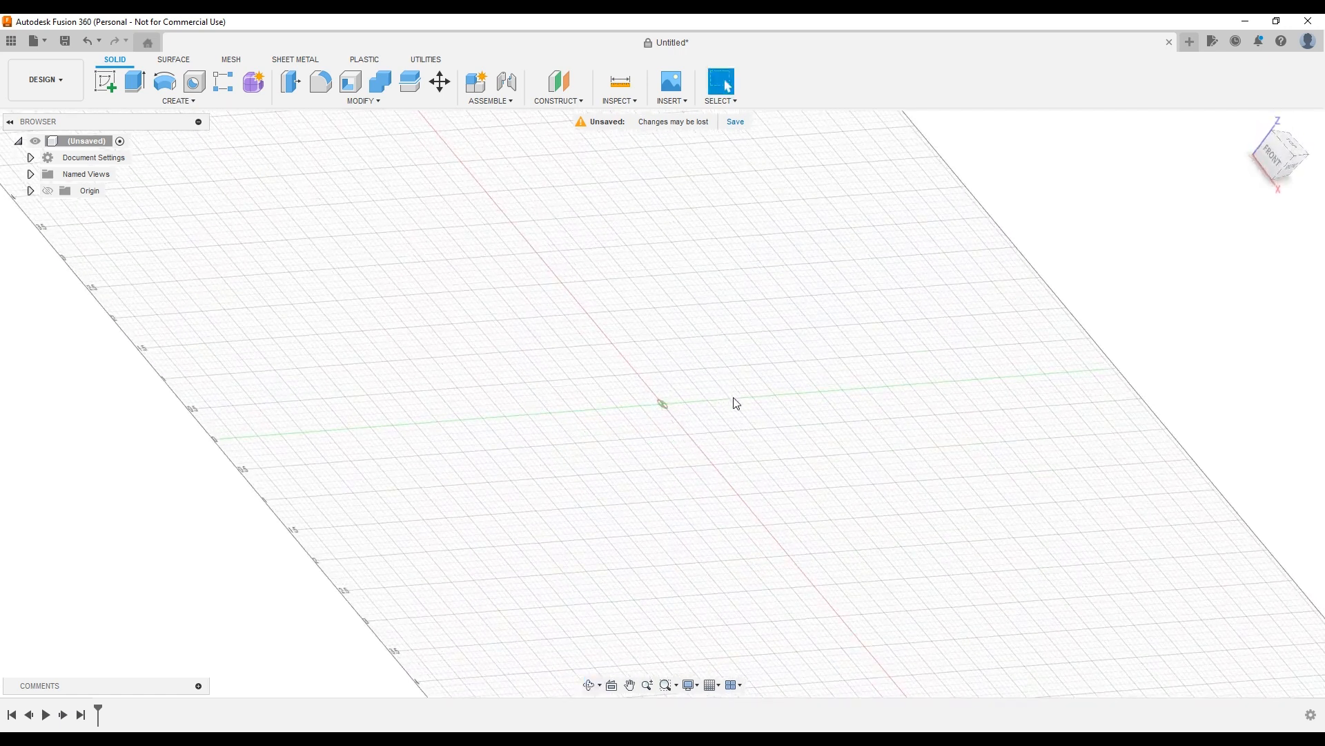
mouse_move(733, 402)
middle_mouse_down("shift")
mouse_move(703, 427)
mouse_move(603, 325)
mouse_move(515, 304)
mouse_move(445, 330)
mouse_move(178, 559)
middle_mouse_up("shift")
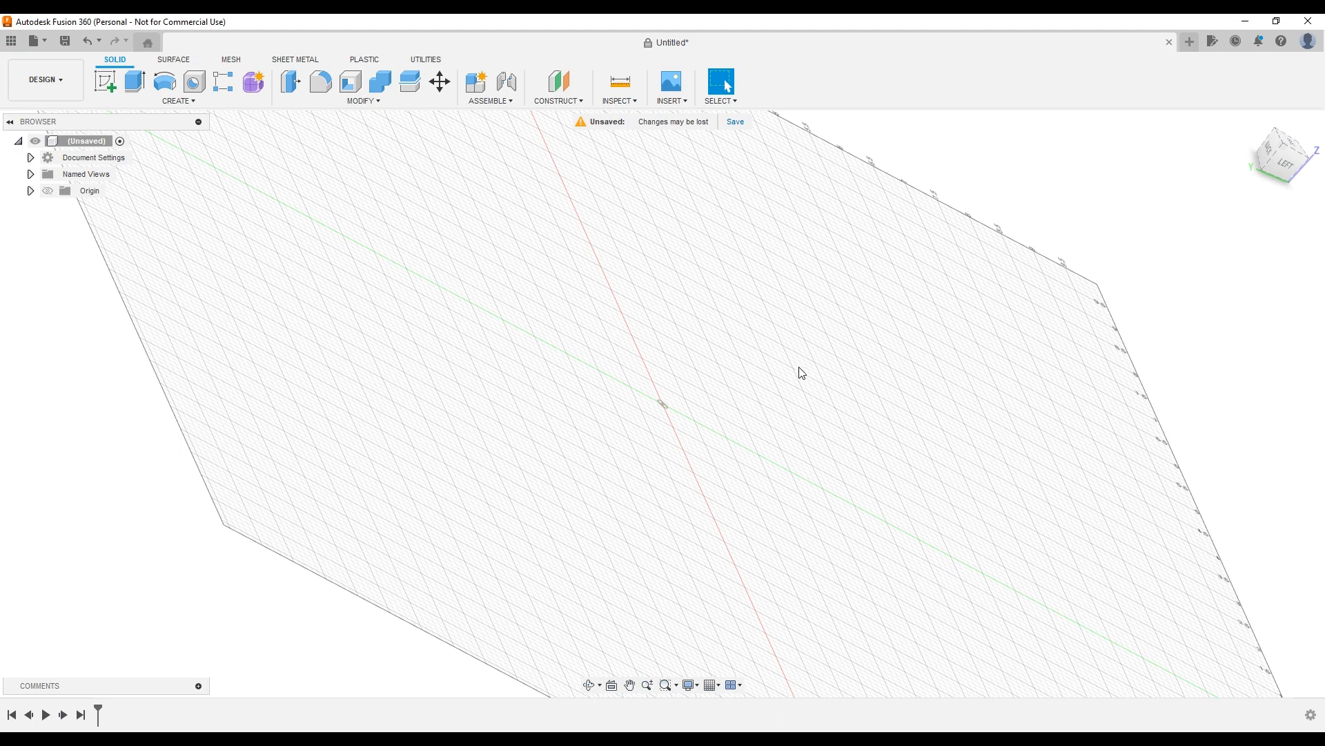
mouse_move(742, 390)
middle_mouse_down()
mouse_move(681, 410)
mouse_move(760, 361)
mouse_move(644, 458)
mouse_move(669, 367)
mouse_move(702, 388)
middle_mouse_up()
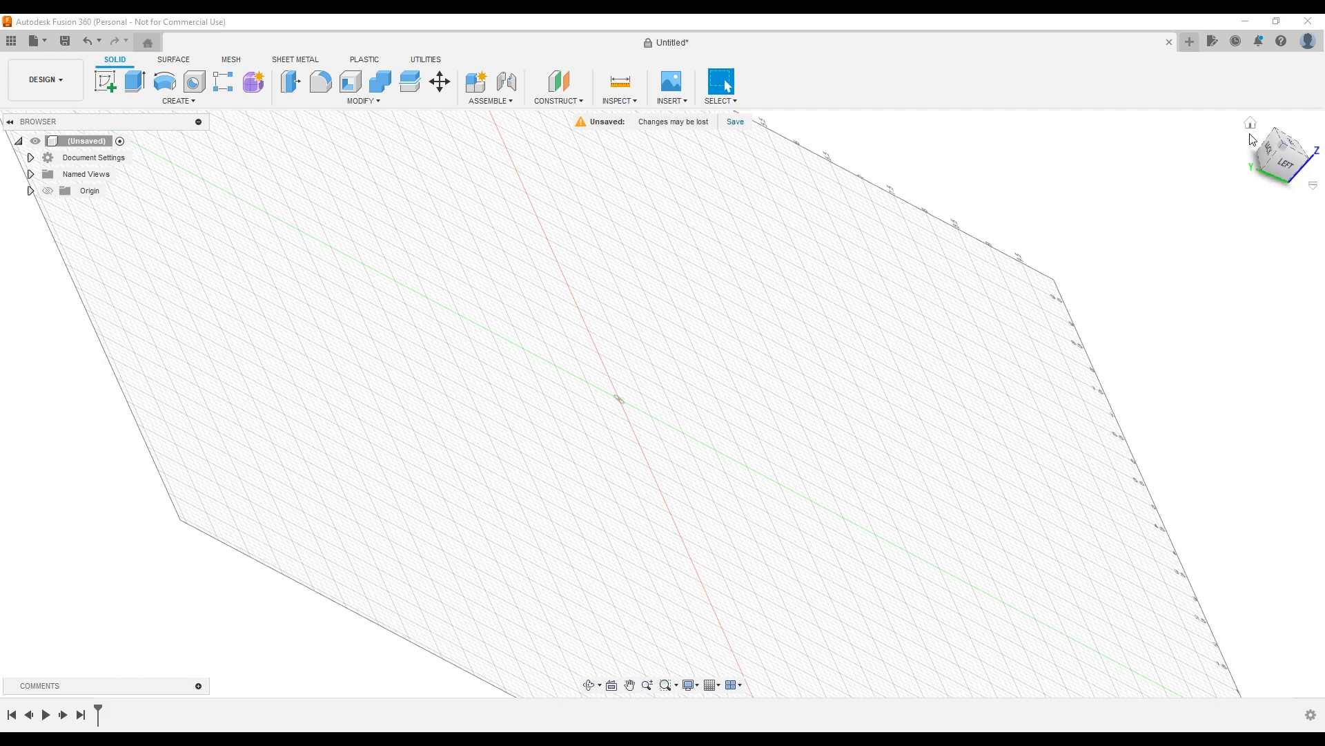
left_click(1251, 123)
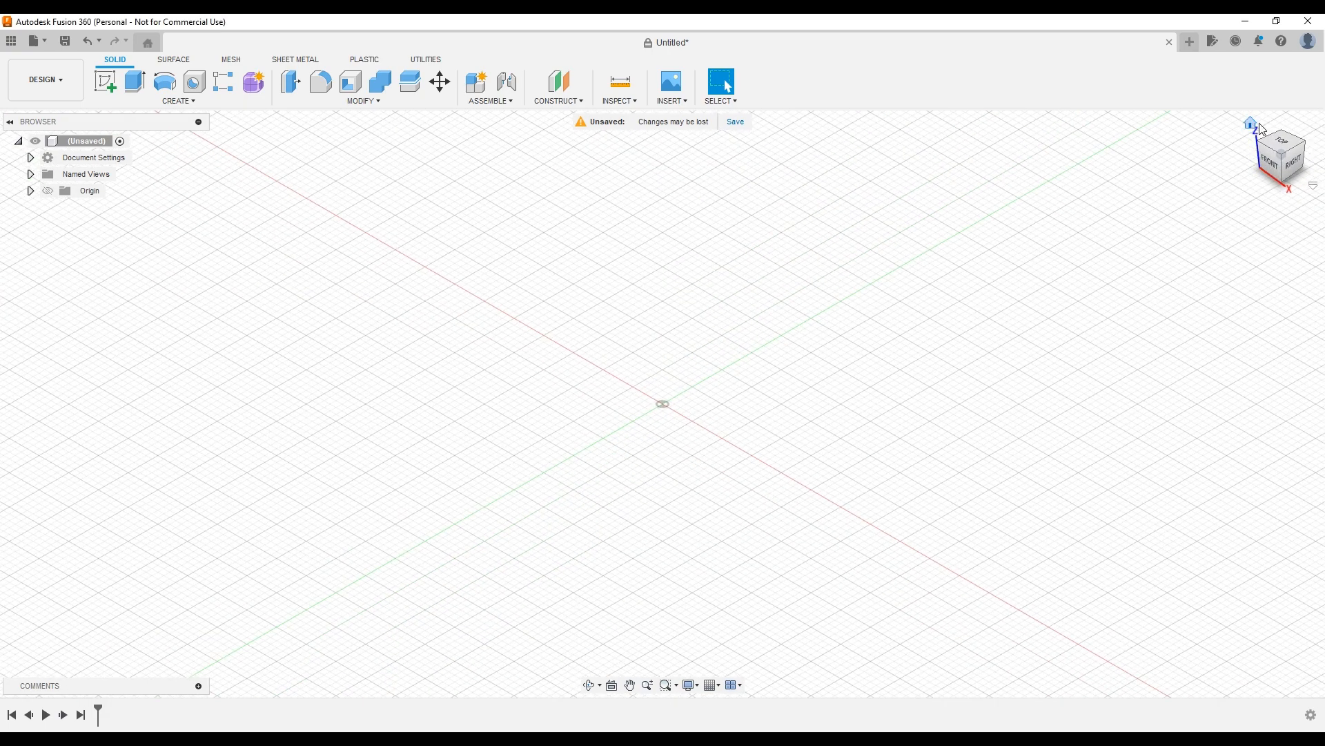